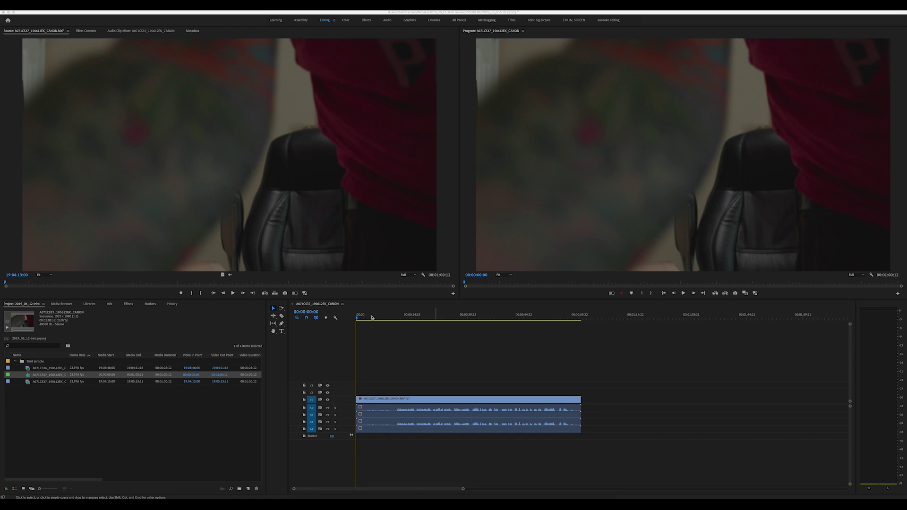
Step: Review the interview and razor-cut the clip at 00:00:10:21
click(392, 317)
click(390, 317)
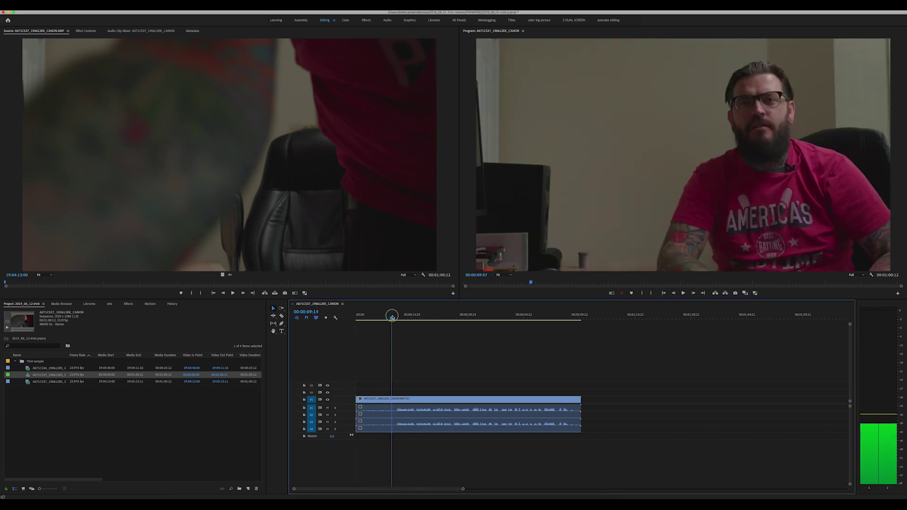
key(space)
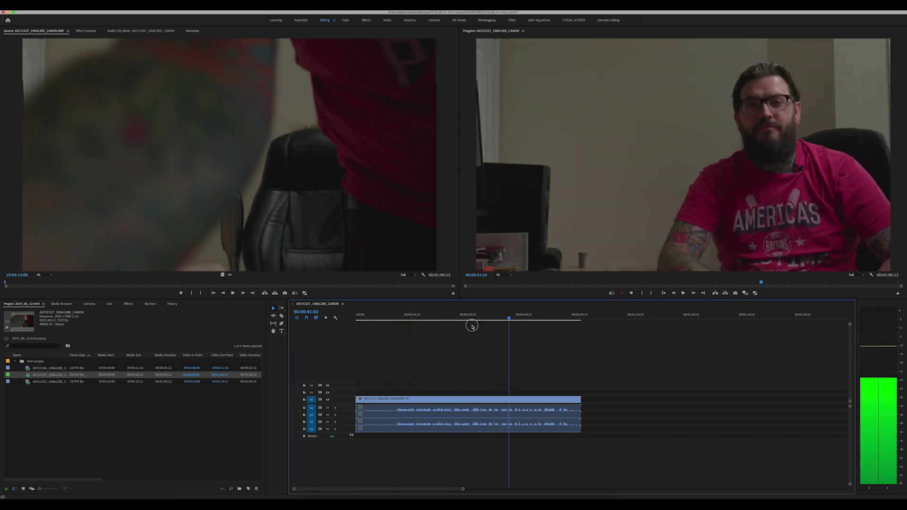
click(395, 318)
key(c)
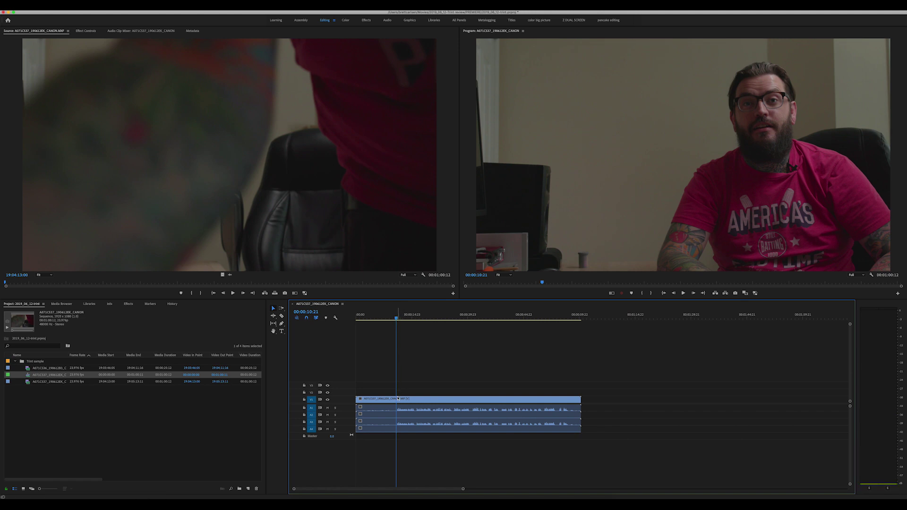
key(super+k)
drag(396, 317, 401, 318)
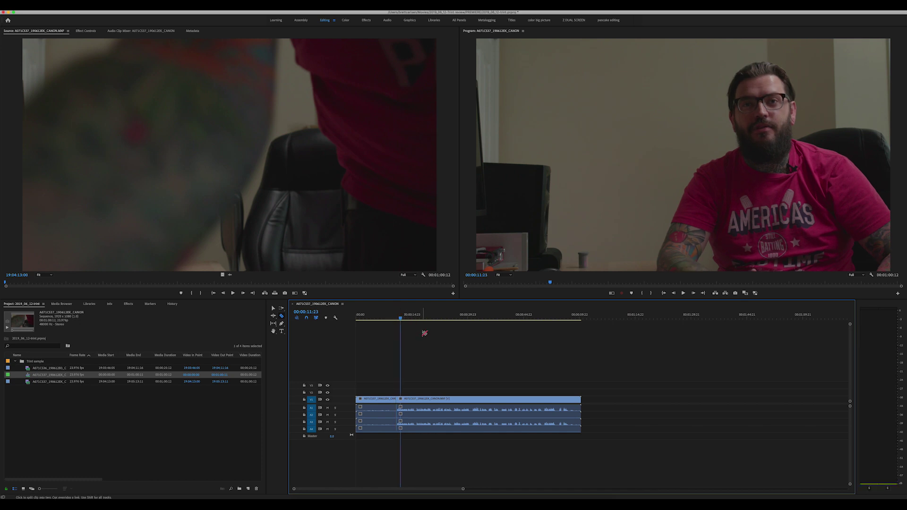
Step: Delete the opening piece and ripple-delete the gap so the clip starts the sequence
key(v)
click(378, 401)
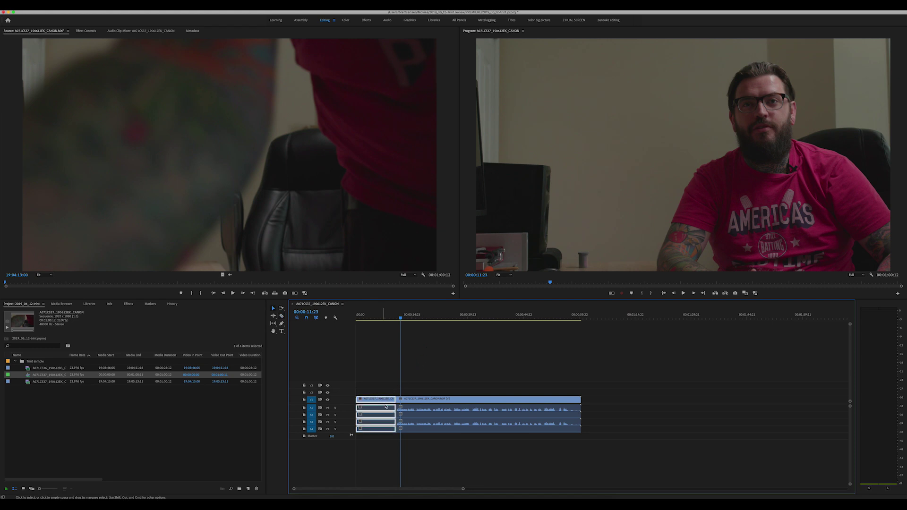
key(Delete)
click(388, 401)
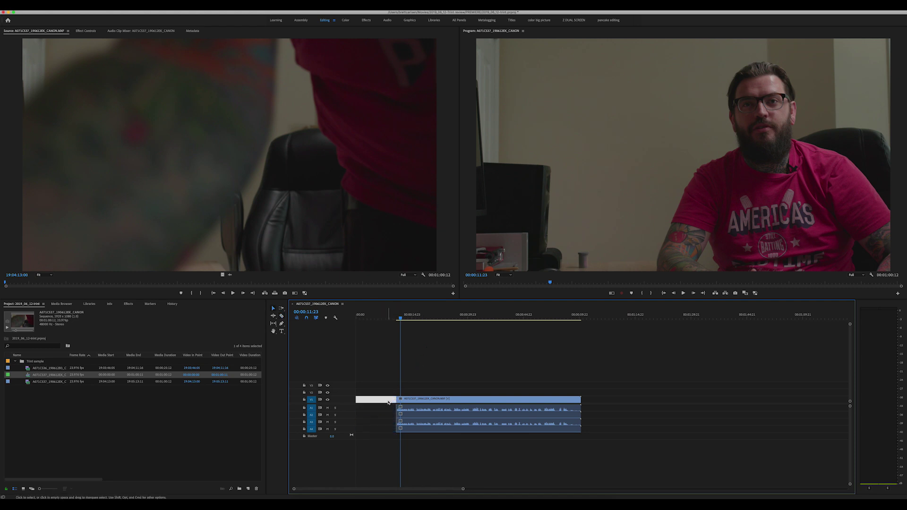
key(Delete)
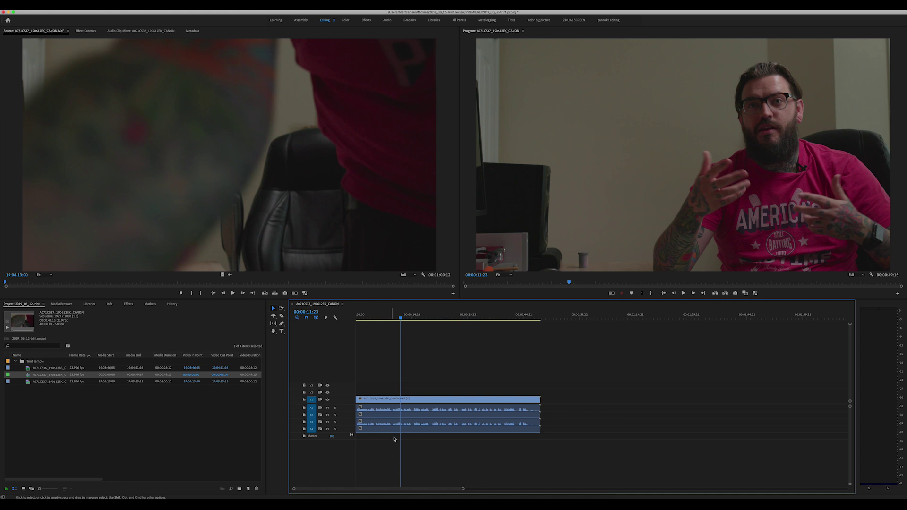
Step: Delete the A2–A4 audio clips and bring up the Export Settings dialog
drag(396, 439, 390, 418)
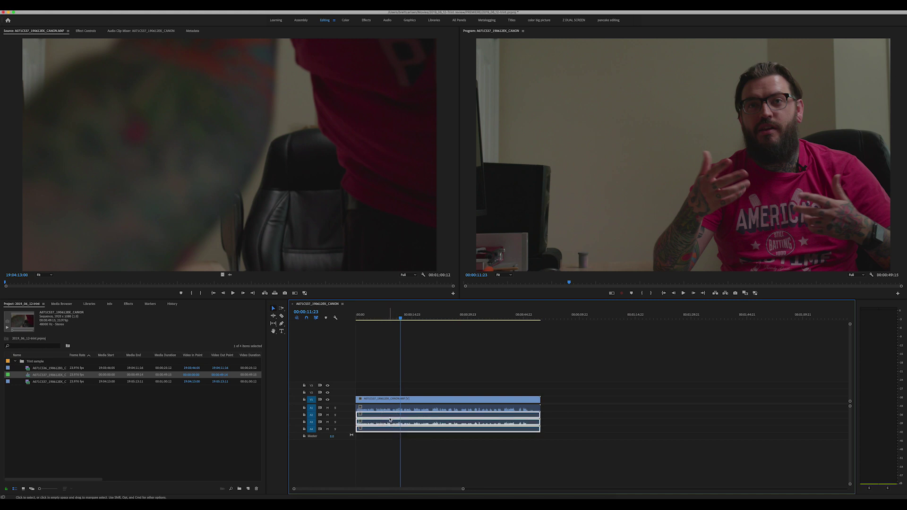
key(Delete)
click(516, 315)
key(super+m)
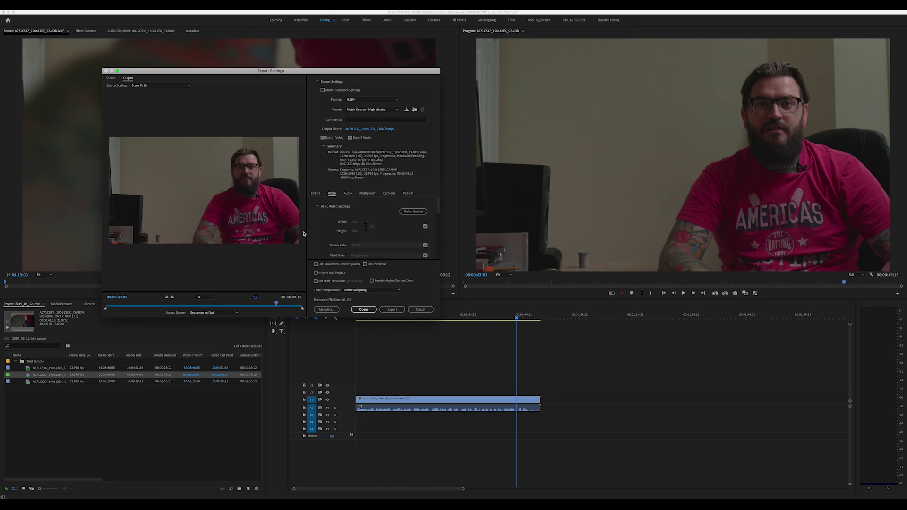
Step: Enable the Timecode Overlay in the export's Effects settings
click(315, 194)
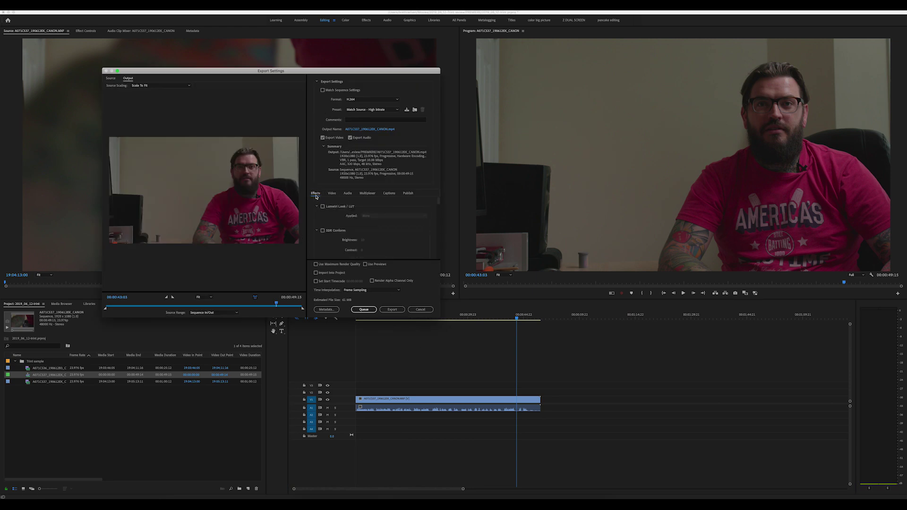
scroll(381, 223, down, 10)
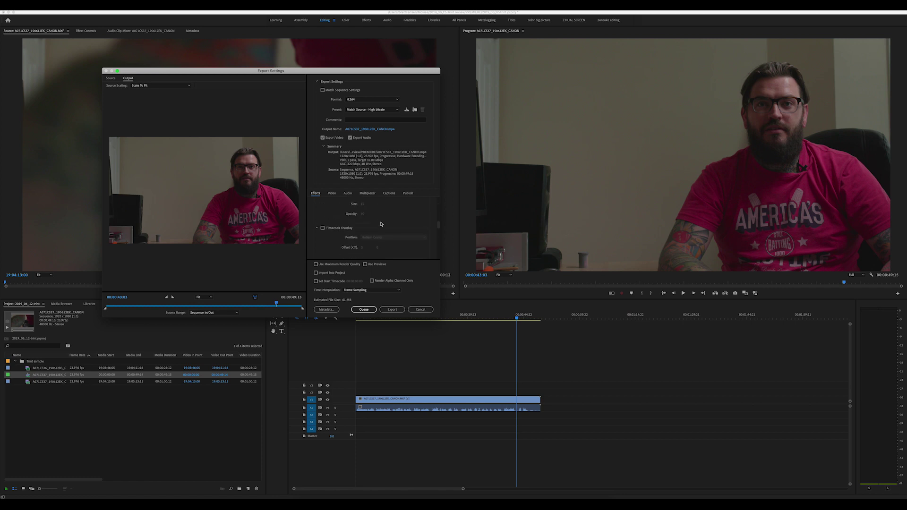
click(323, 222)
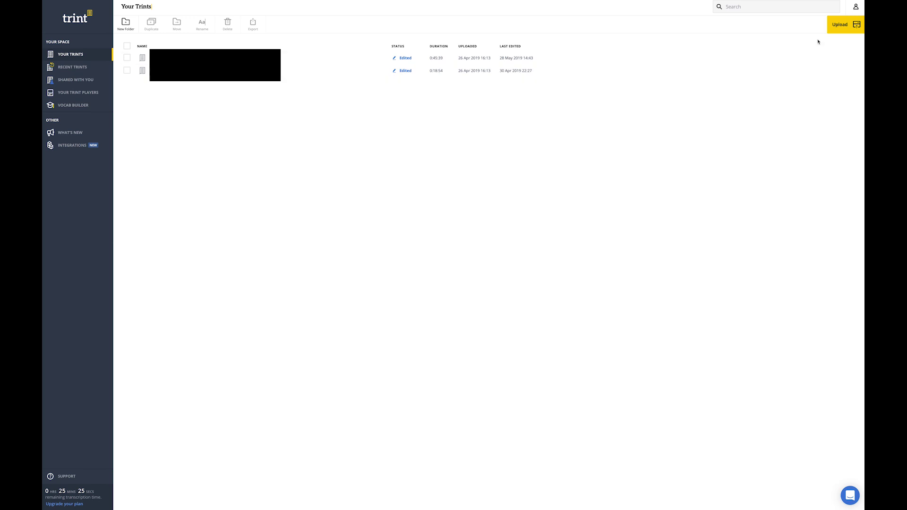
Step: Upload the exported A071C537_190612EK_CANON.mp4 clip to Trint
click(843, 25)
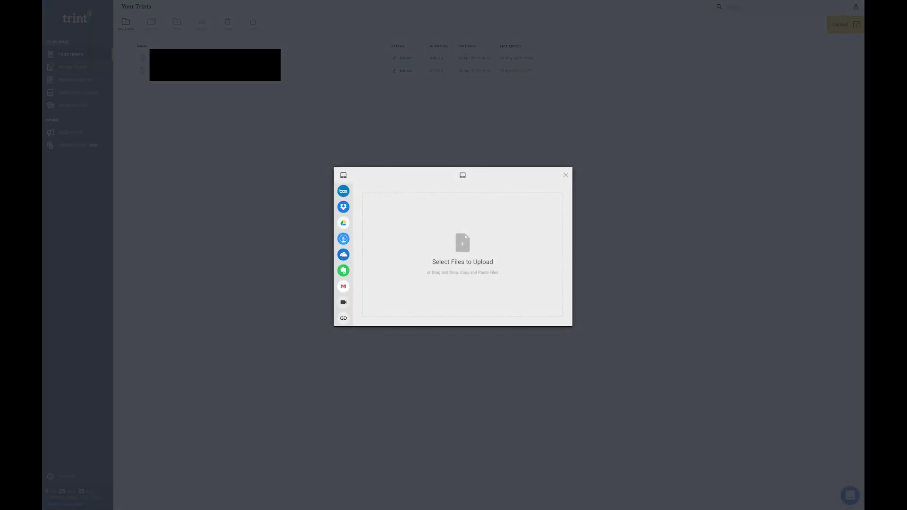
drag(722, 183, 499, 245)
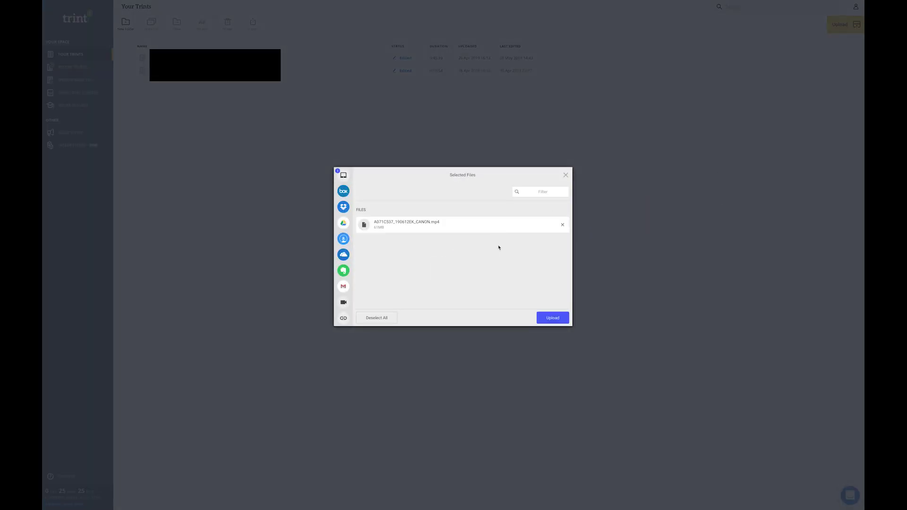
click(551, 317)
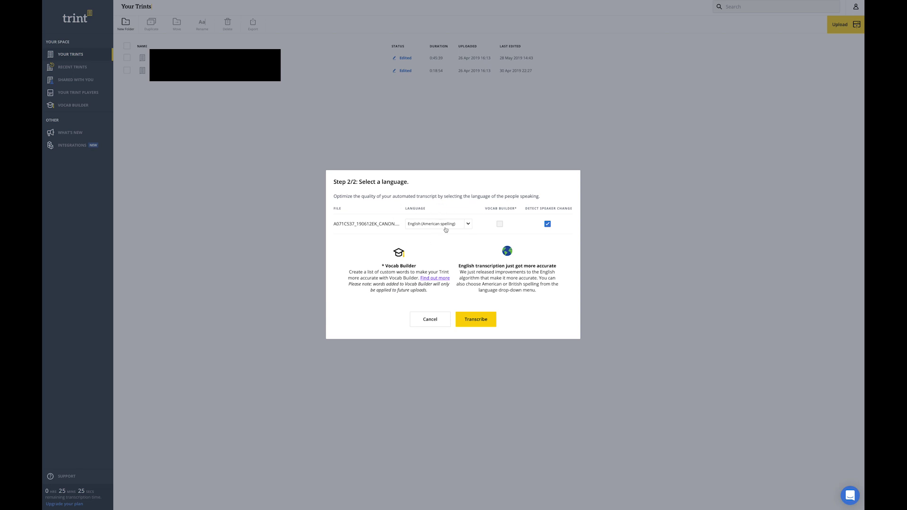
Step: Keep English (American spelling) as the language and start the transcription
click(469, 226)
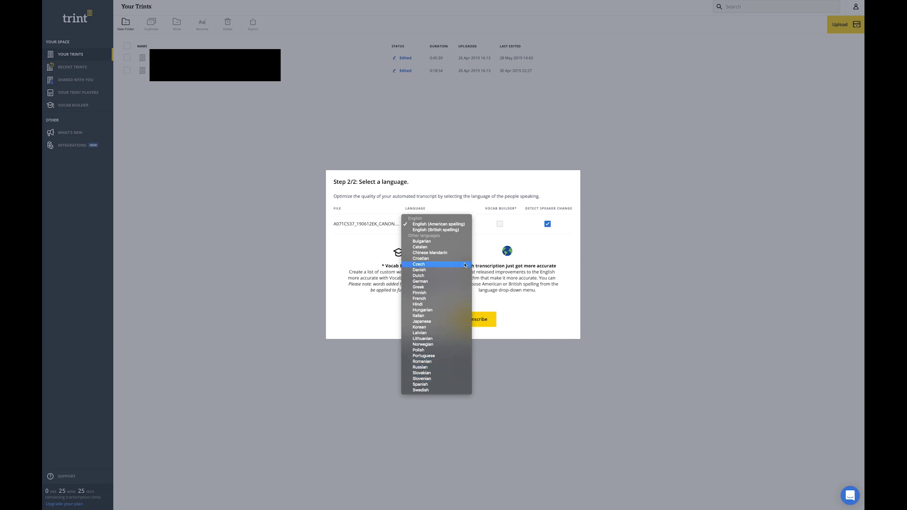
click(476, 212)
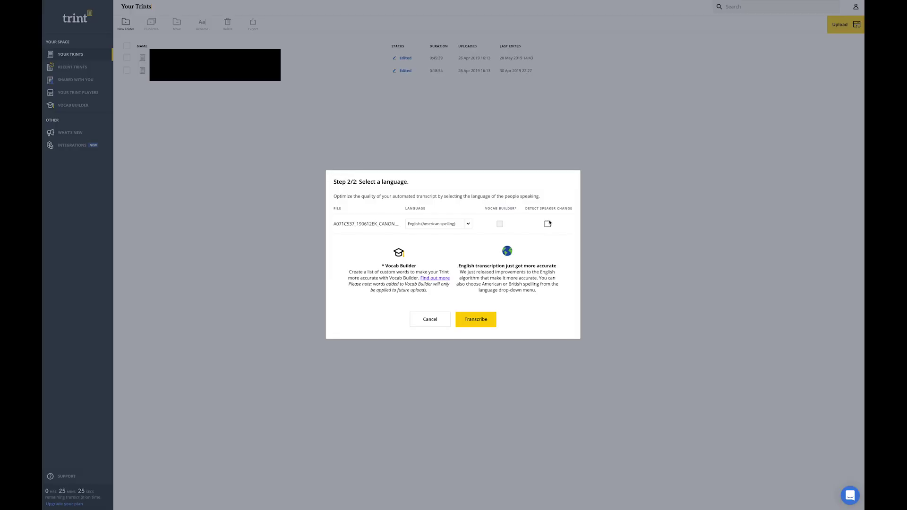
click(473, 322)
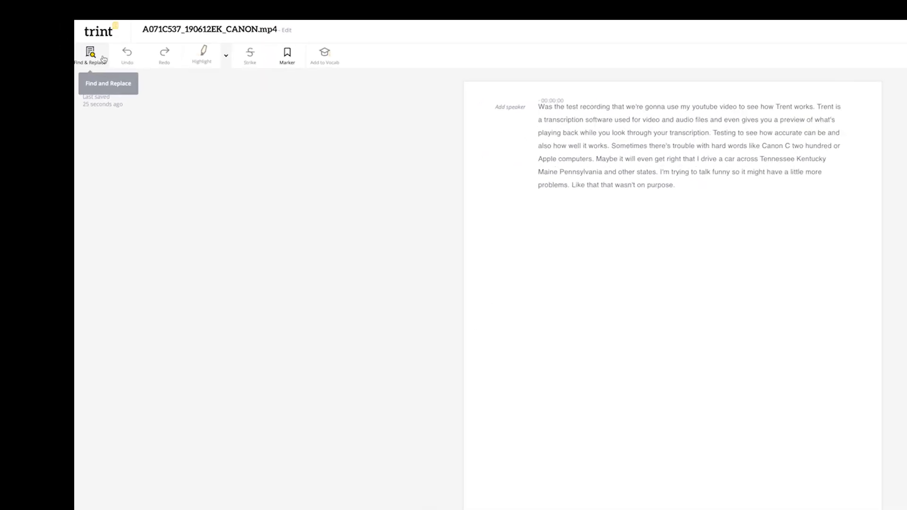
Step: Bring up find and replace in the transcript editor
click(126, 82)
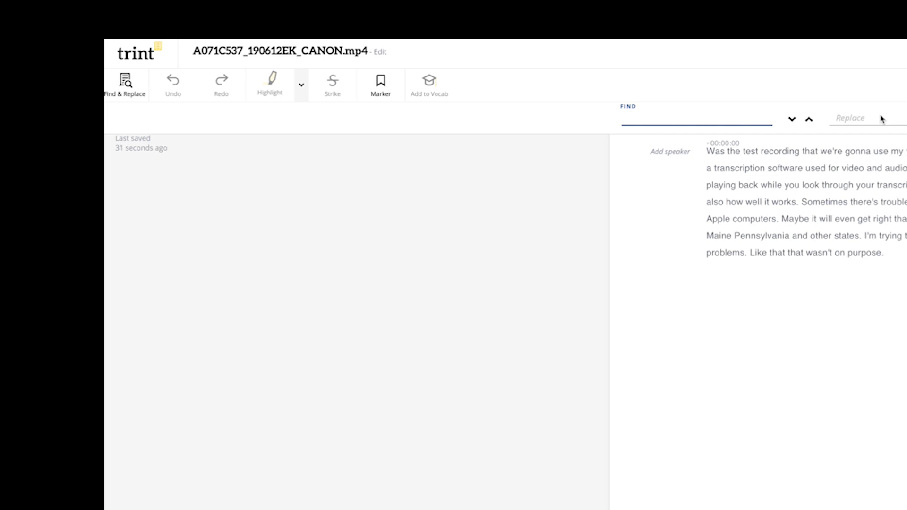
click(500, 214)
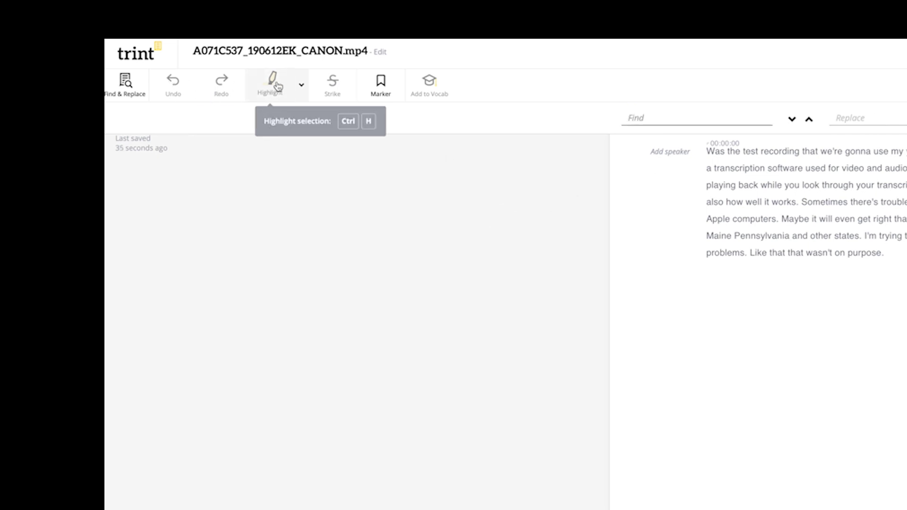
click(301, 87)
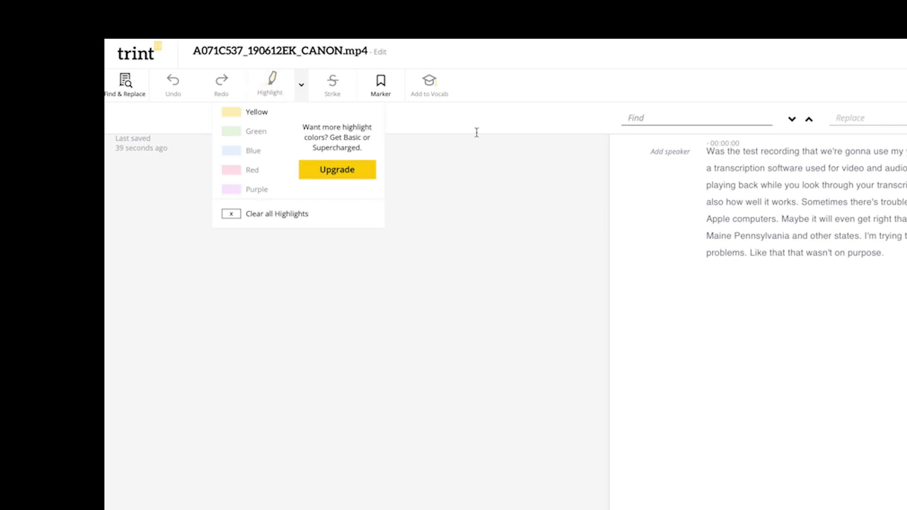
click(490, 202)
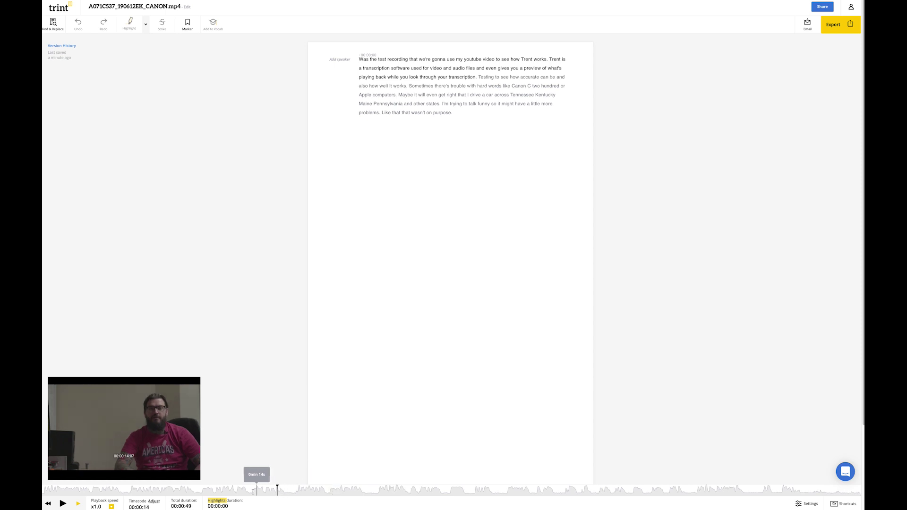
click(347, 492)
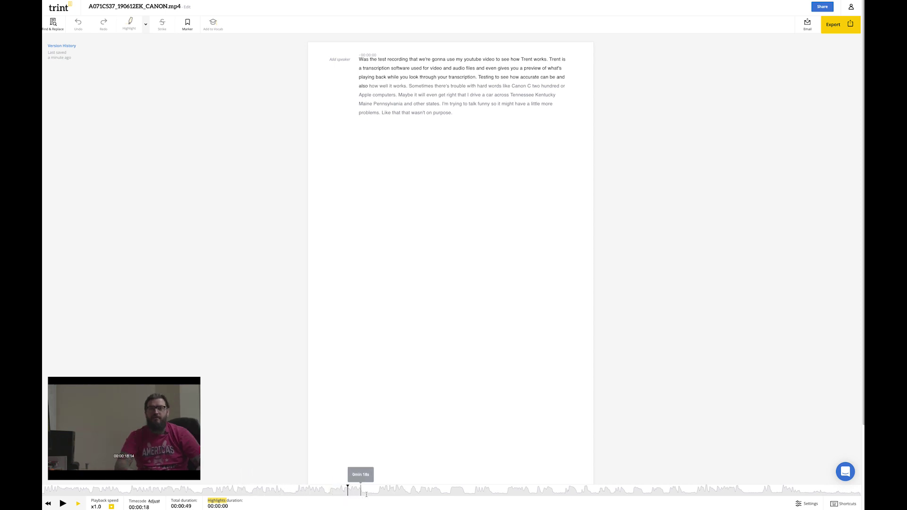
click(451, 492)
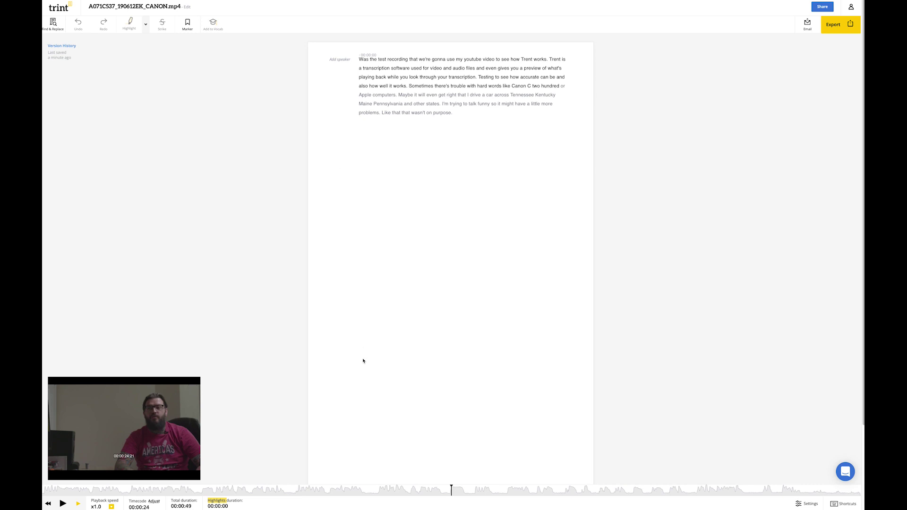
click(222, 492)
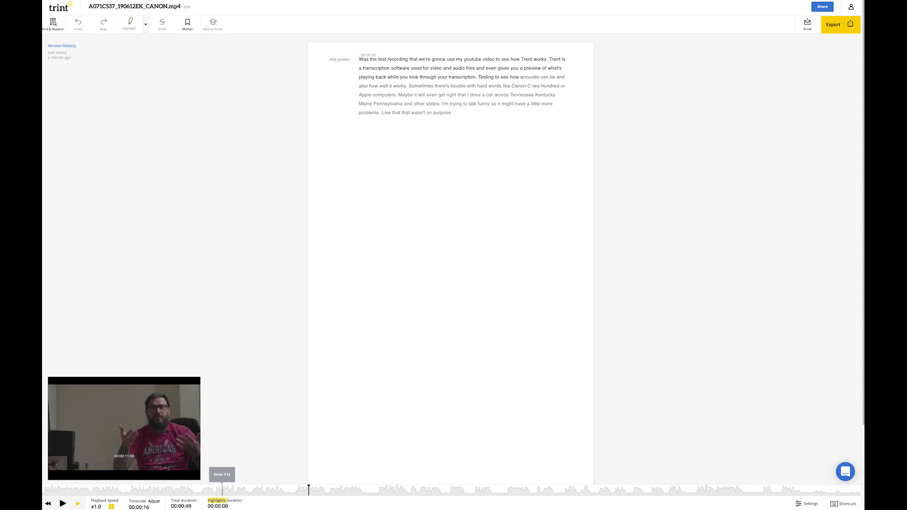
click(550, 491)
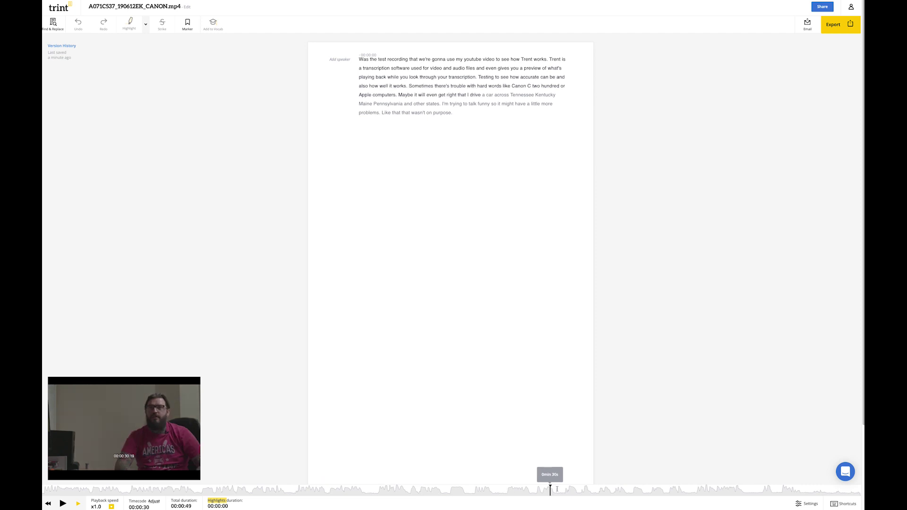
click(587, 489)
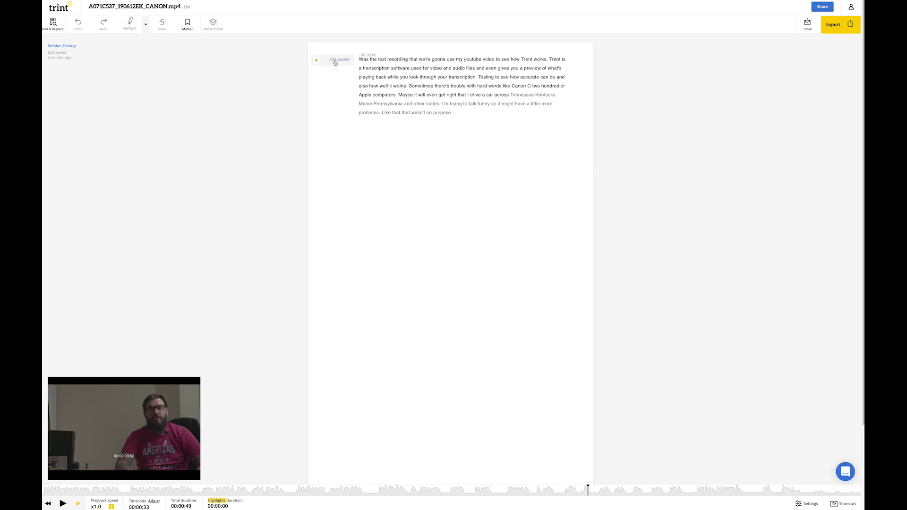
click(360, 59)
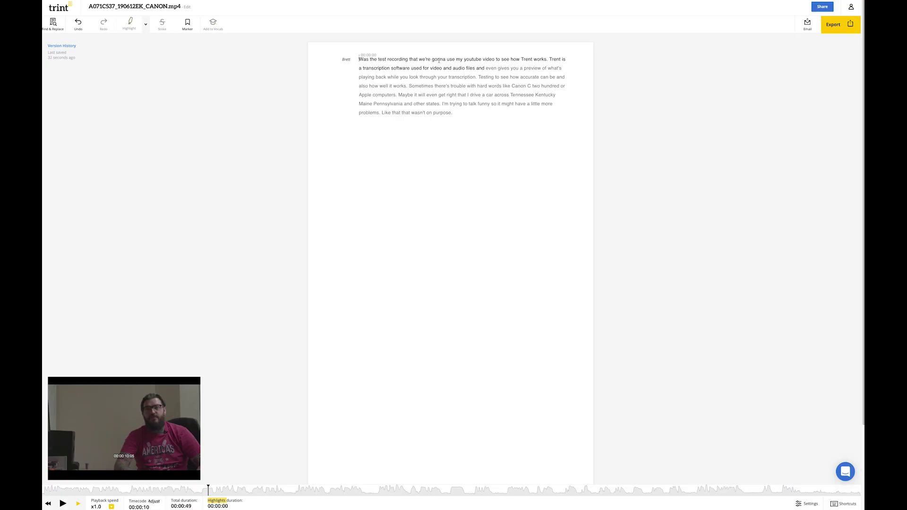
click(528, 60)
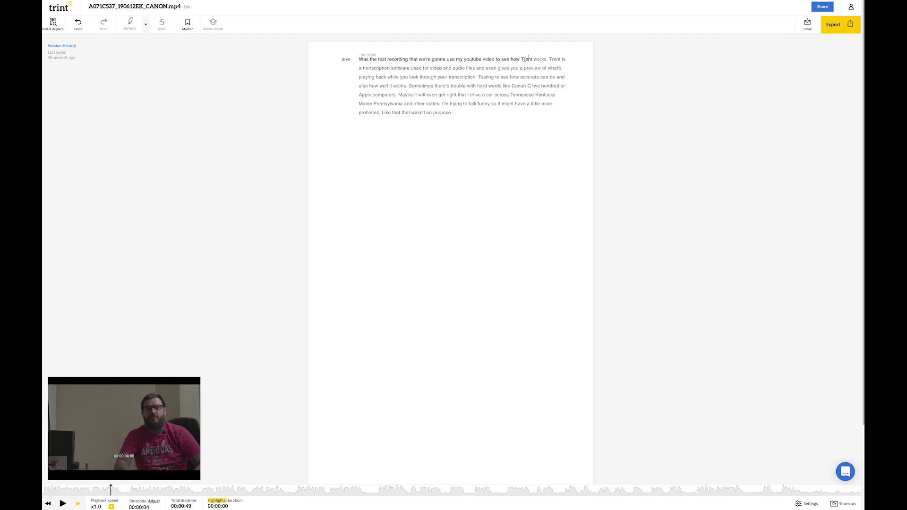
click(554, 60)
Step: Replace all 'trent' matches with 'Trint', then play the recording from 'Testing'
click(53, 23)
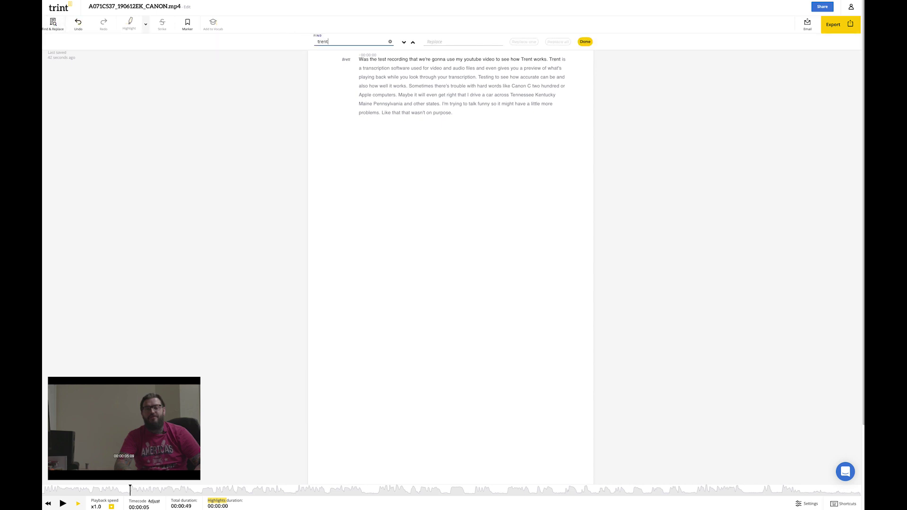
key(Tab)
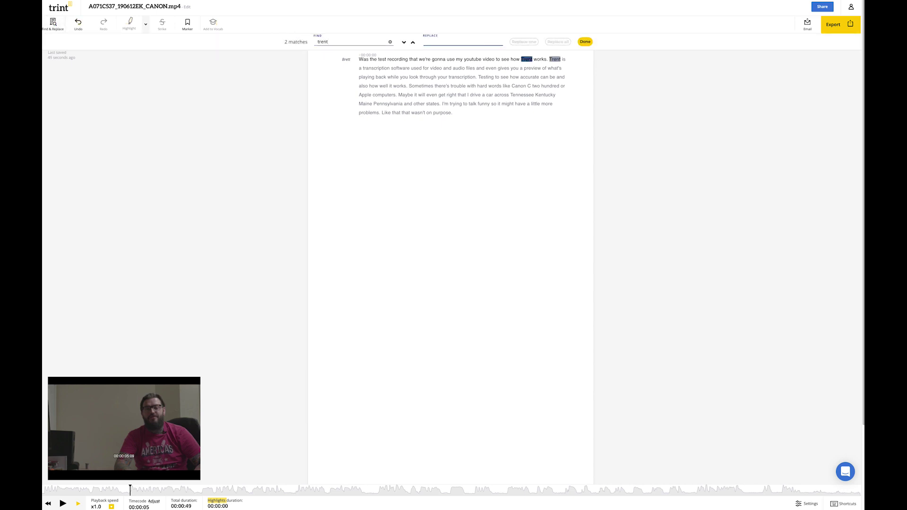
text(Trint)
click(556, 42)
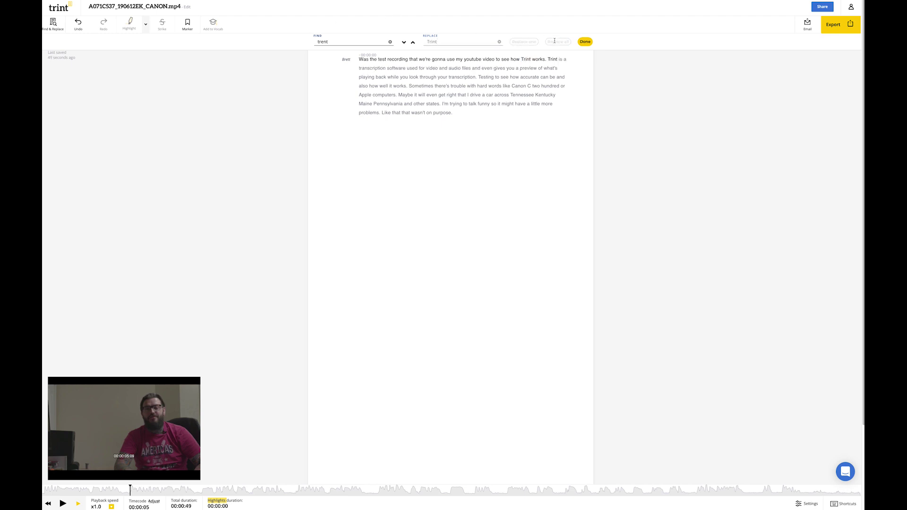
click(484, 77)
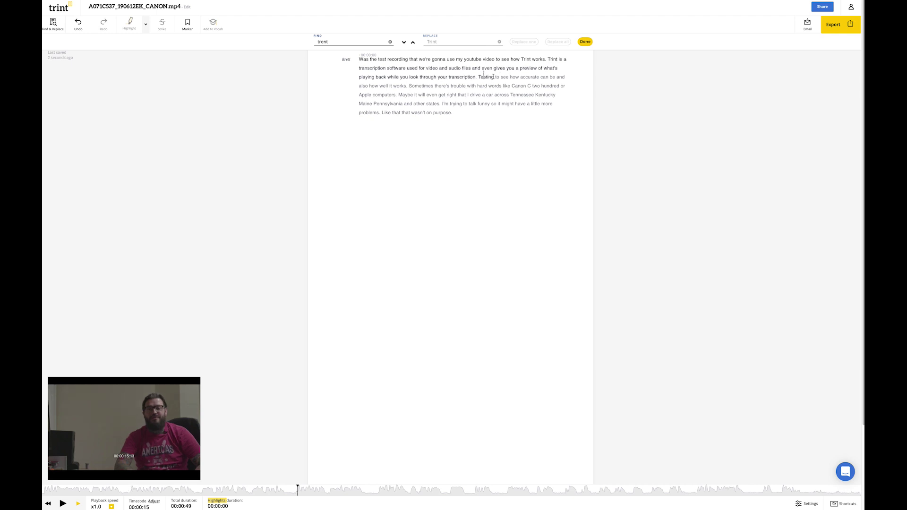
key(Tab)
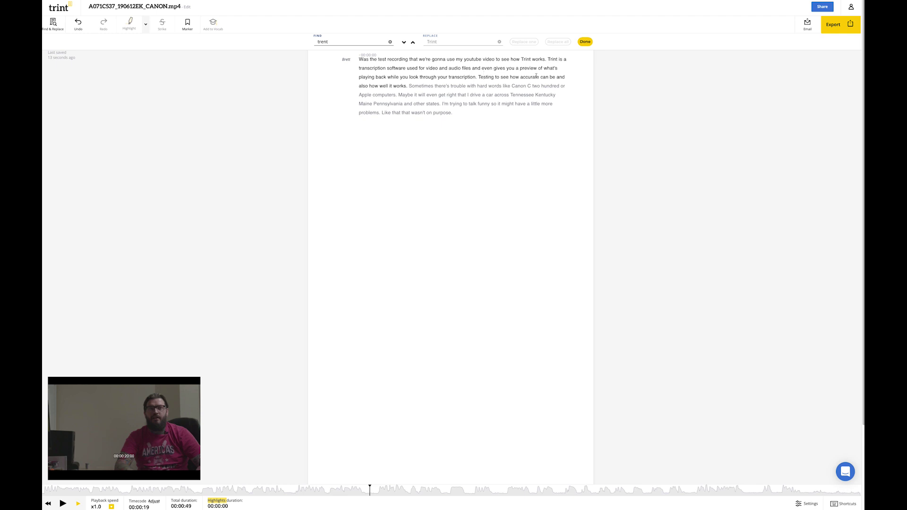
Step: Place the insertion point before 'can' and bring up the transcript's Export panel
click(541, 76)
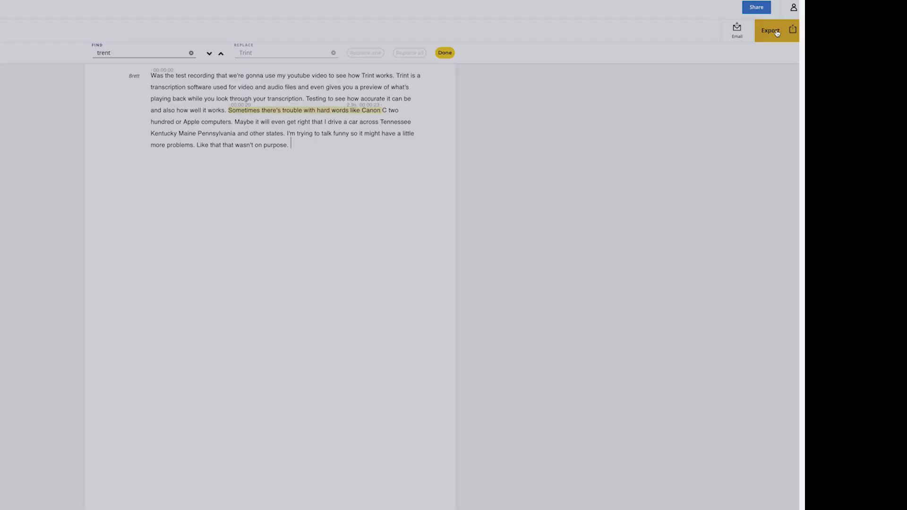
click(839, 24)
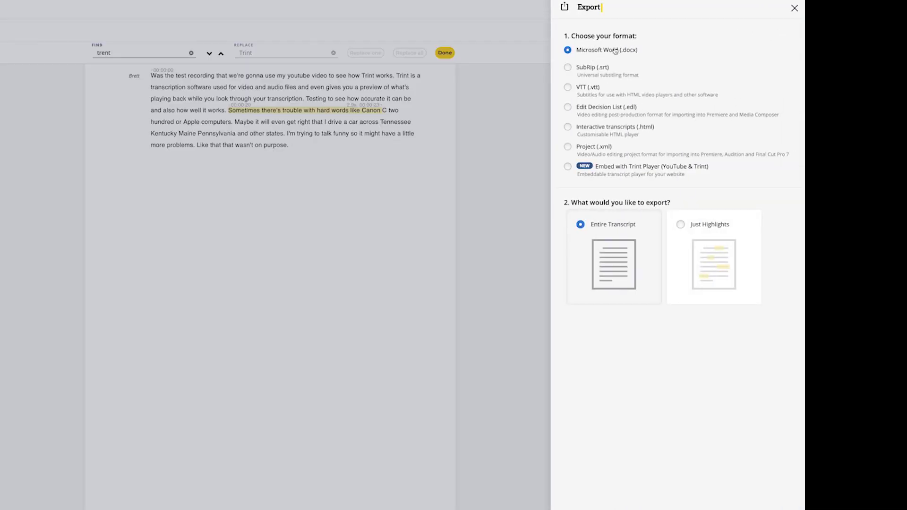